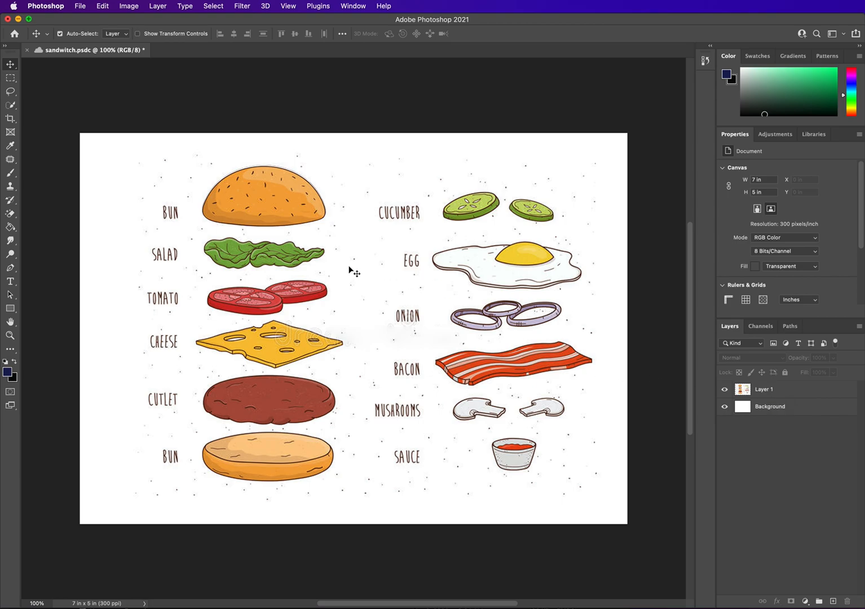
Select the ingredient artwork layer and nudge it slightly left on the canvas.
{"action": "left_click", "coordinate": [781, 393]}
{"action": "left_click", "coordinate": [723, 390]}
{"action": "left_click", "coordinate": [724, 390]}
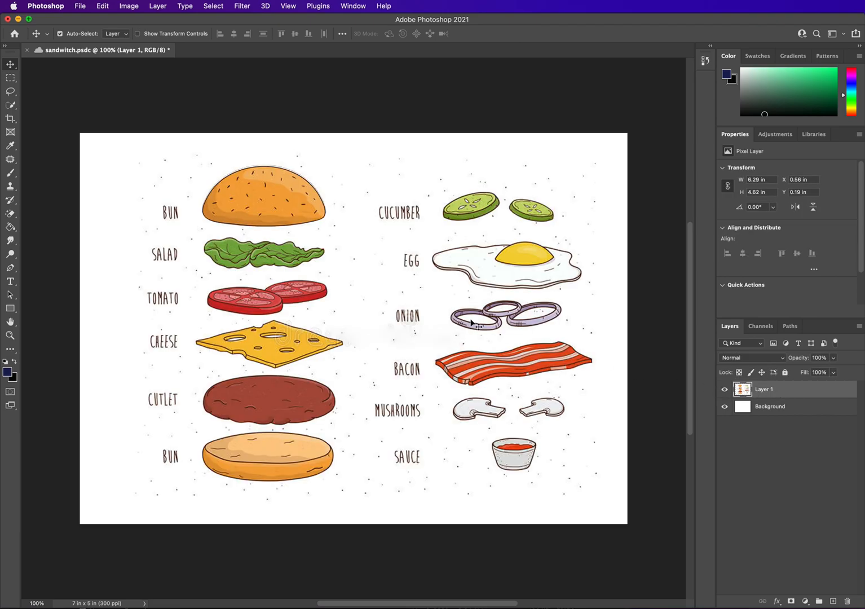
{"action": "mouse_move", "coordinate": [507, 366]}
{"action": "left_mouse_down"}
{"action": "mouse_move", "coordinate": [570, 403]}
{"action": "mouse_move", "coordinate": [375, 294]}
{"action": "mouse_move", "coordinate": [516, 376]}
{"action": "mouse_move", "coordinate": [496, 369]}
{"action": "left_mouse_up"}
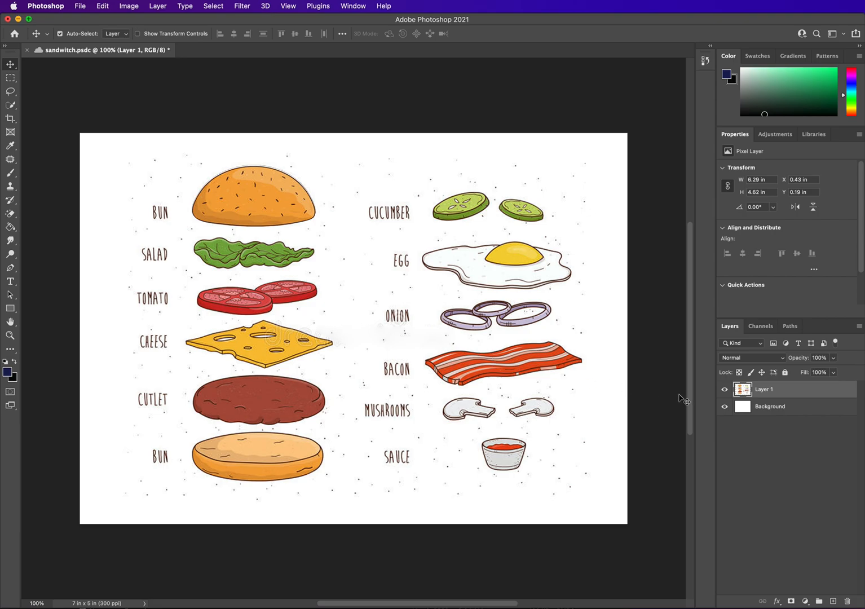
Add a new empty layer and rename it Top Bun.
{"action": "left_click", "coordinate": [833, 601]}
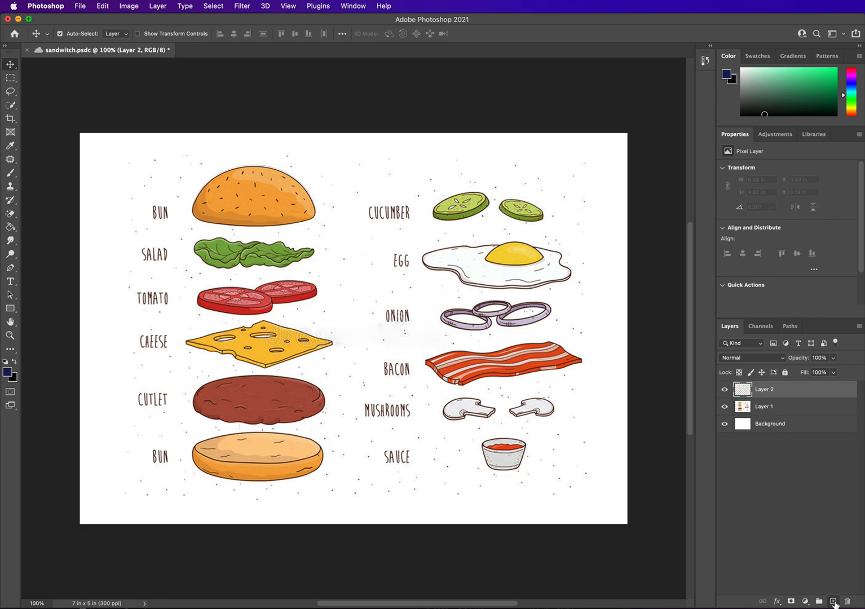
{"action": "double_click", "coordinate": [762, 390]}
{"action": "type", "text": "To"}
{"action": "key", "text": "Return"}
{"action": "double_click", "coordinate": [761, 389]}
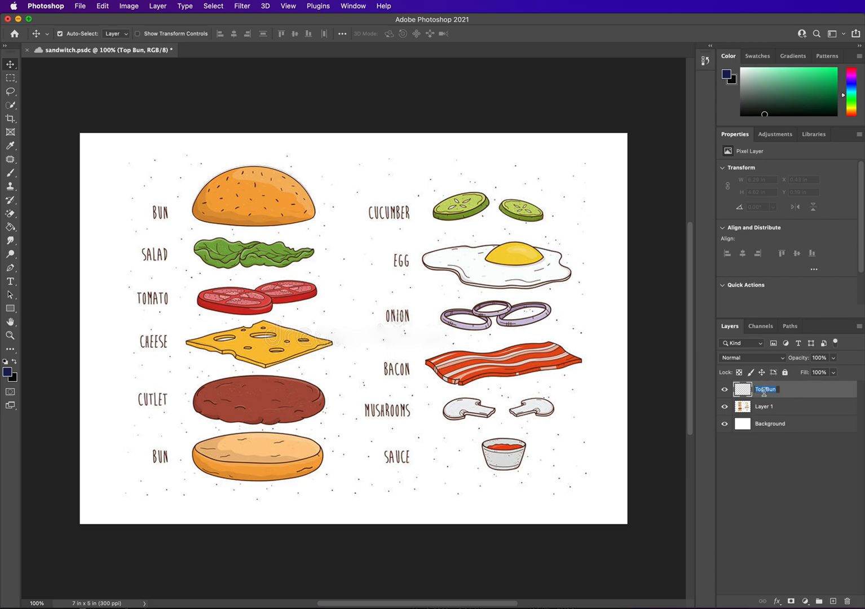
{"action": "left_click", "coordinate": [800, 391]}
Trace around the top bun with the Magnetic Lasso tool to select it.
{"action": "left_click", "coordinate": [11, 107]}
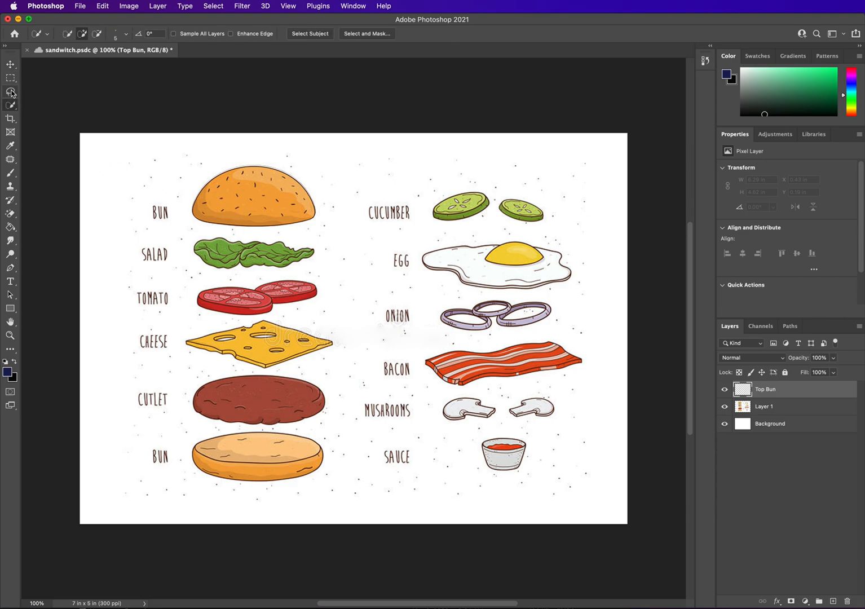
{"action": "left_click", "coordinate": [11, 92]}
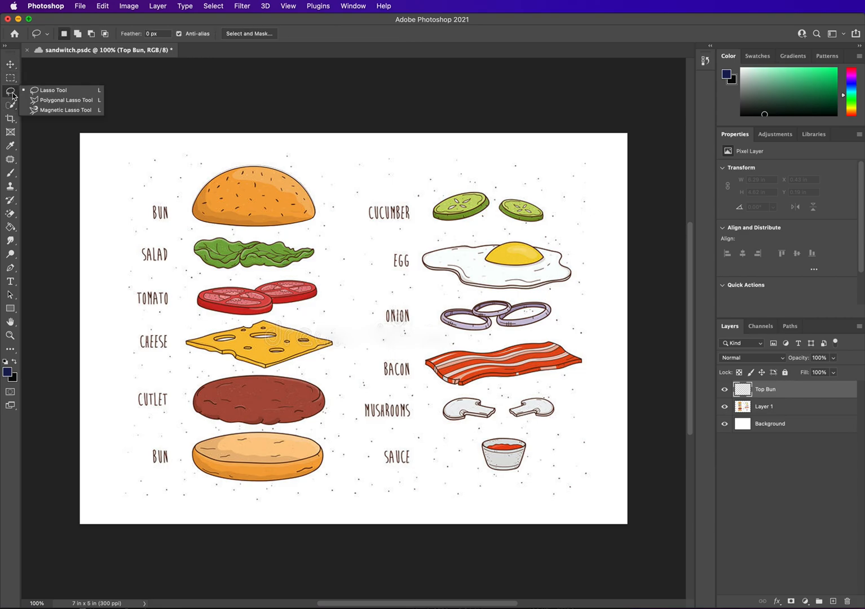
{"action": "left_click", "coordinate": [55, 110]}
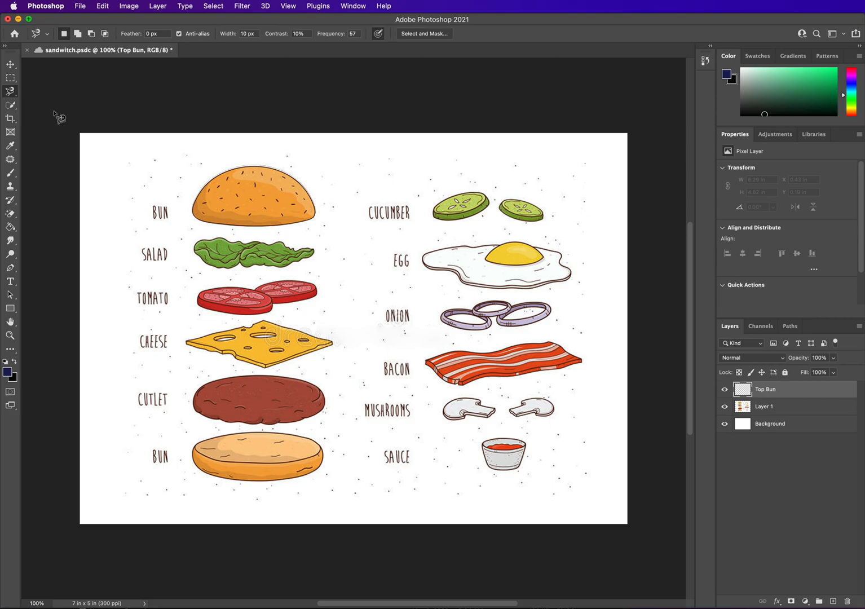
{"action": "left_click", "coordinate": [195, 202]}
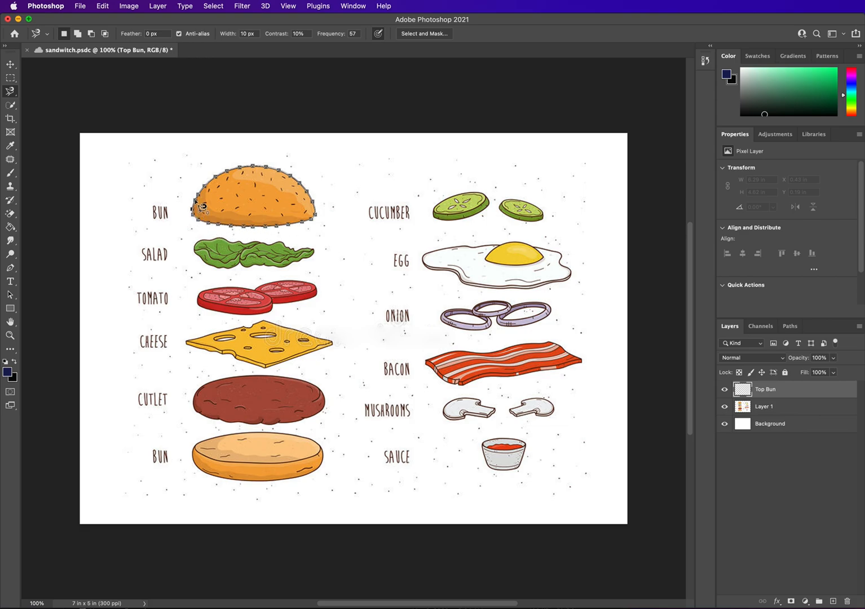
{"action": "left_click", "coordinate": [195, 201]}
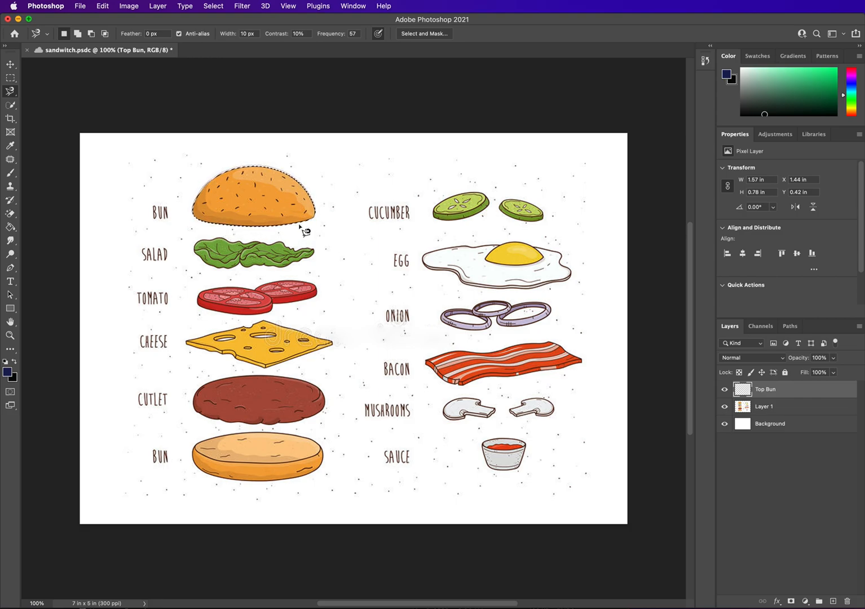
{"action": "left_click_drag", "start_coordinate": [861, 236], "coordinate": [857, 284]}
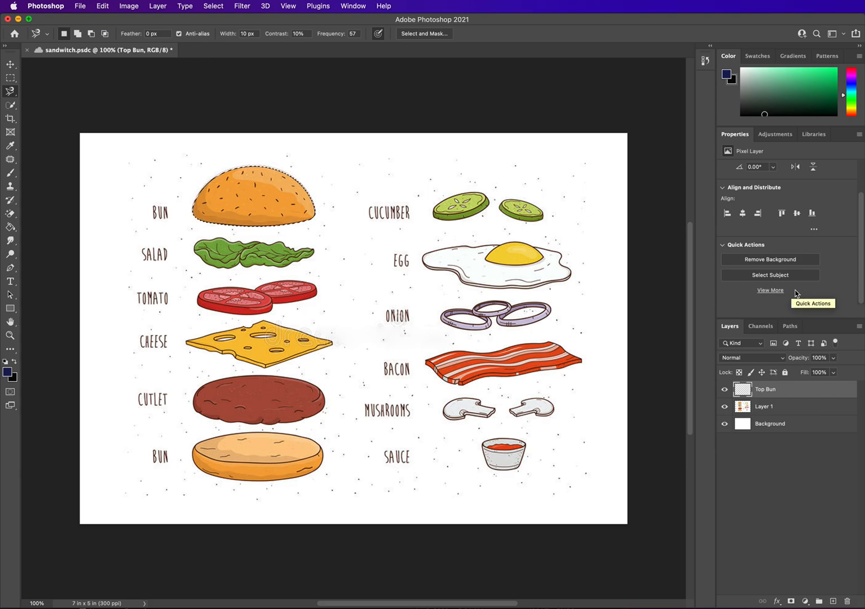
{"action": "mouse_move", "coordinate": [861, 264]}
{"action": "left_mouse_down"}
{"action": "mouse_move", "coordinate": [863, 212]}
{"action": "mouse_move", "coordinate": [862, 261]}
{"action": "left_mouse_up"}
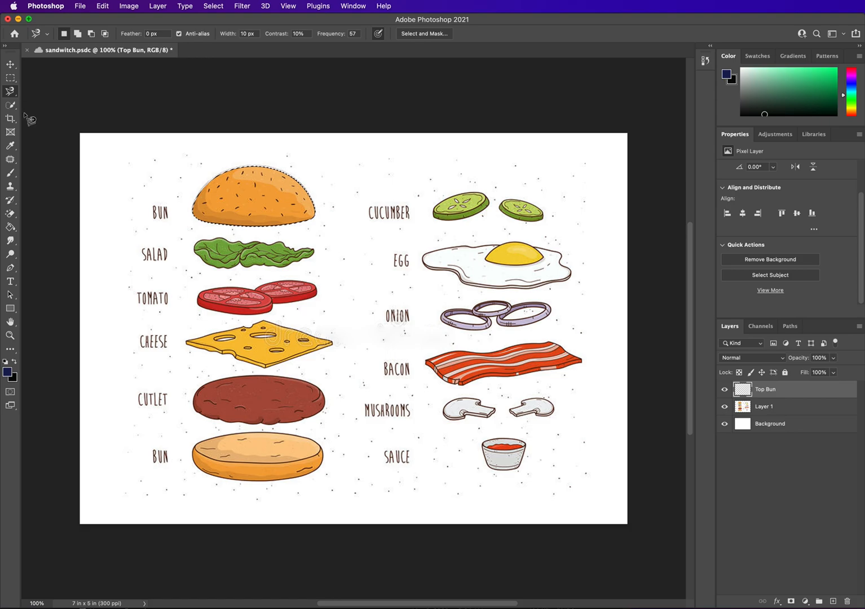
Try to move the selected bun with the Move tool while the empty Top Bun layer is active.
{"action": "left_click", "coordinate": [11, 65]}
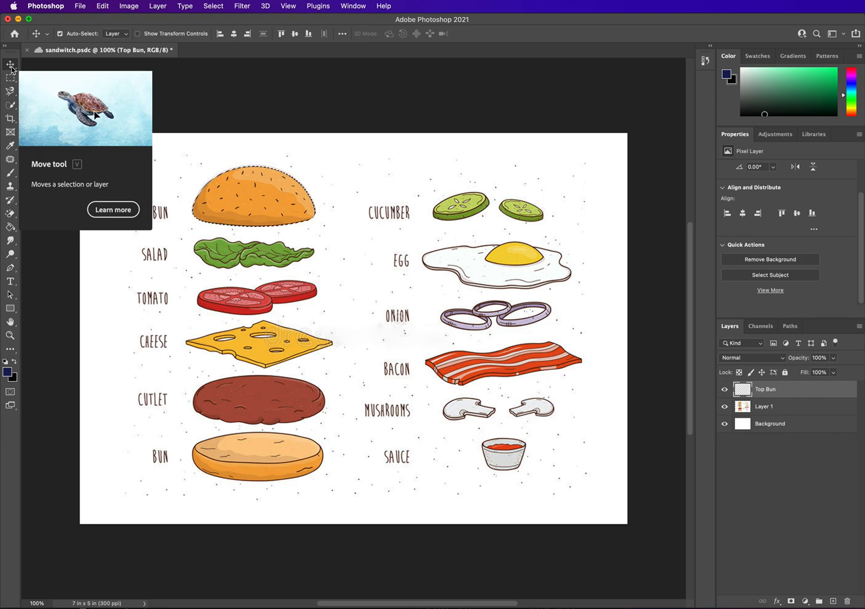
{"action": "left_click", "coordinate": [275, 204]}
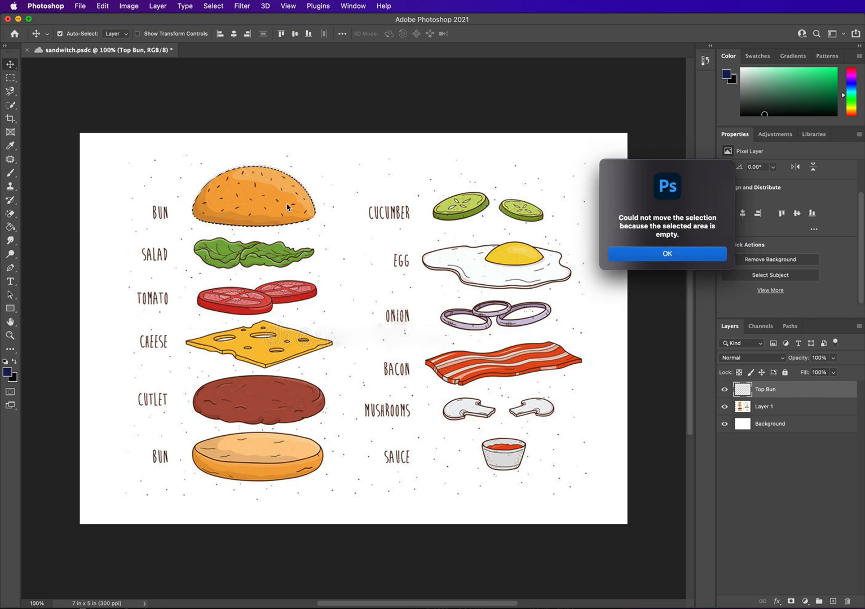
{"action": "left_click", "coordinate": [653, 253]}
{"action": "left_click", "coordinate": [296, 186]}
{"action": "left_click", "coordinate": [666, 254]}
Transfer the selected bun from the artwork layer onto the Top Bun layer and deselect.
{"action": "left_click", "coordinate": [768, 406]}
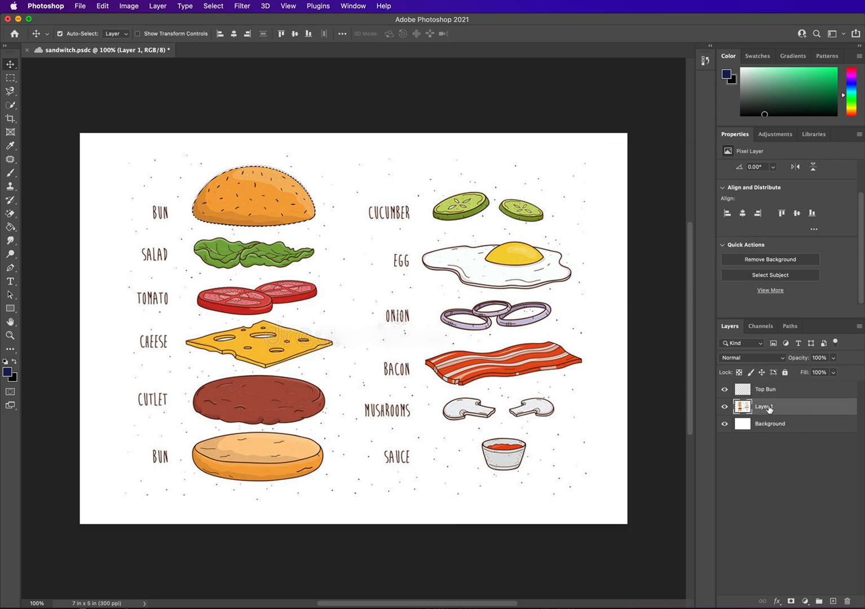
{"action": "mouse_move", "coordinate": [270, 195]}
{"action": "left_mouse_down"}
{"action": "mouse_move", "coordinate": [304, 190]}
{"action": "mouse_move", "coordinate": [257, 198]}
{"action": "mouse_move", "coordinate": [439, 232]}
{"action": "mouse_move", "coordinate": [309, 189]}
{"action": "mouse_move", "coordinate": [263, 196]}
{"action": "left_mouse_up"}
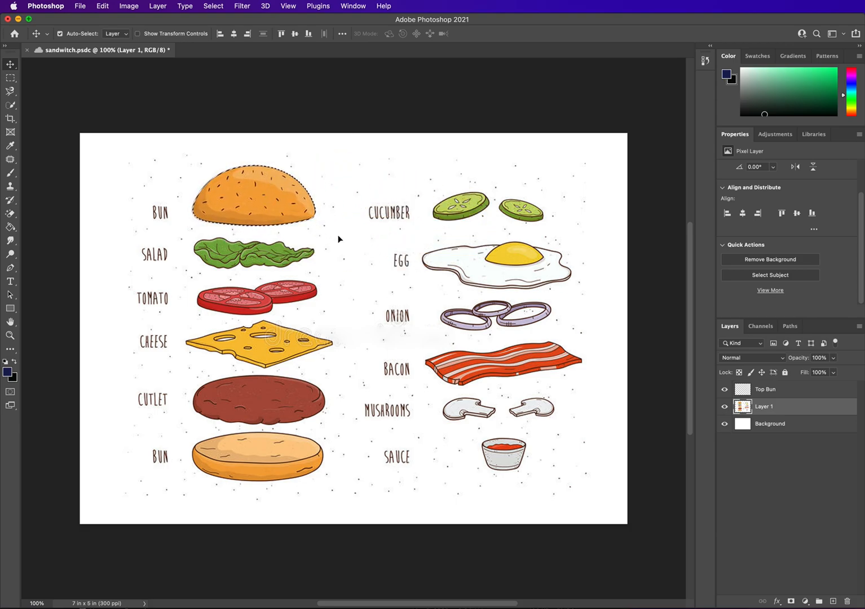
{"action": "key", "text": "super"}
{"action": "left_click", "coordinate": [800, 393]}
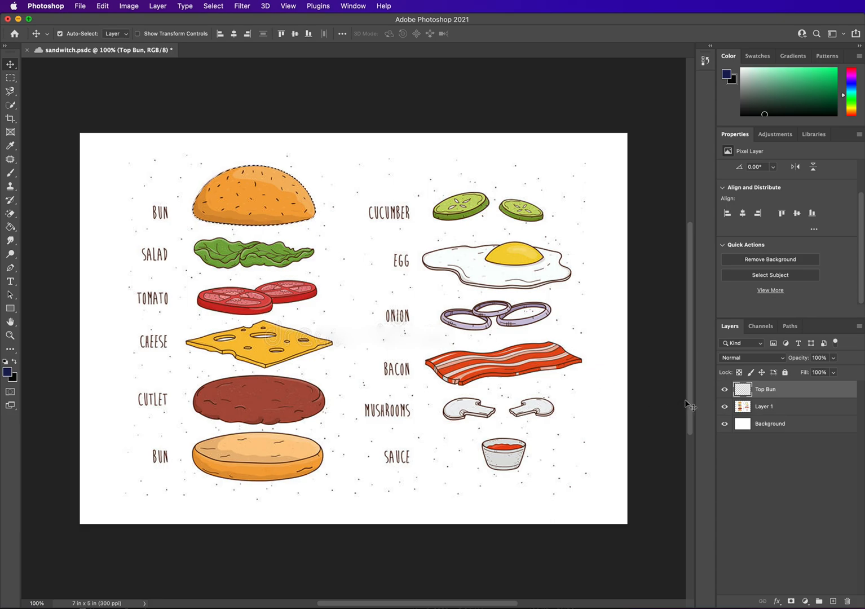
{"action": "key", "text": "super+d"}
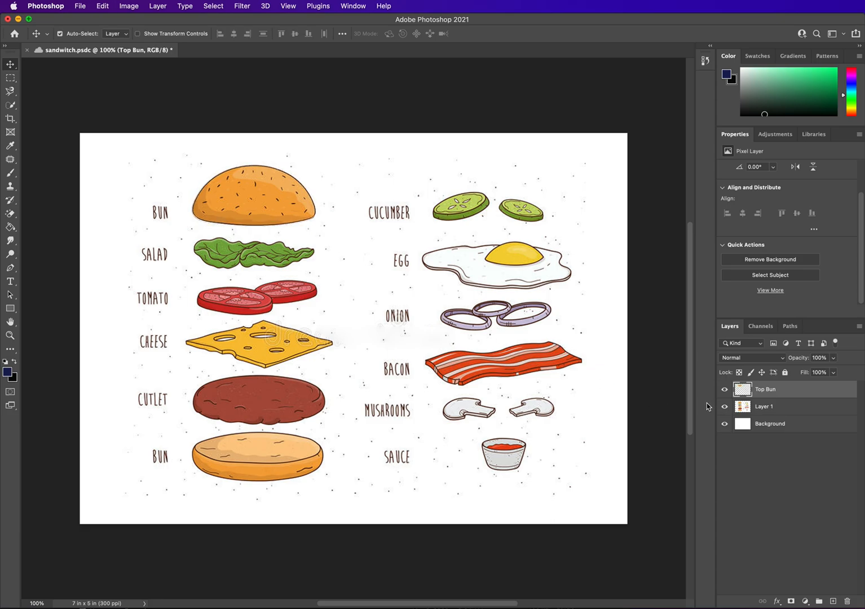
Hide the artwork layer and drag the isolated top bun down and right toward the canvas centre.
{"action": "left_click", "coordinate": [725, 423]}
{"action": "left_click", "coordinate": [724, 406]}
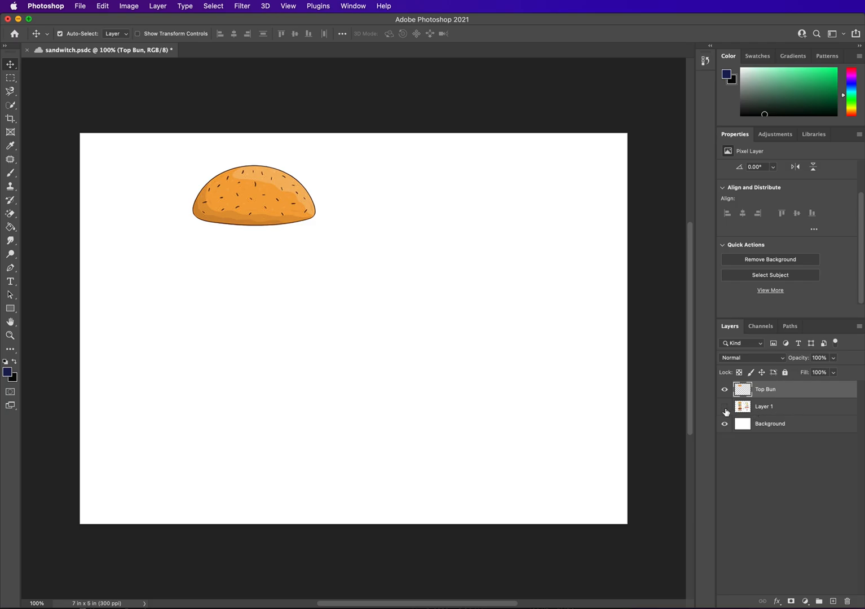
{"action": "left_click", "coordinate": [724, 407]}
{"action": "left_click", "coordinate": [725, 406]}
{"action": "left_click_drag", "start_coordinate": [308, 219], "coordinate": [403, 256]}
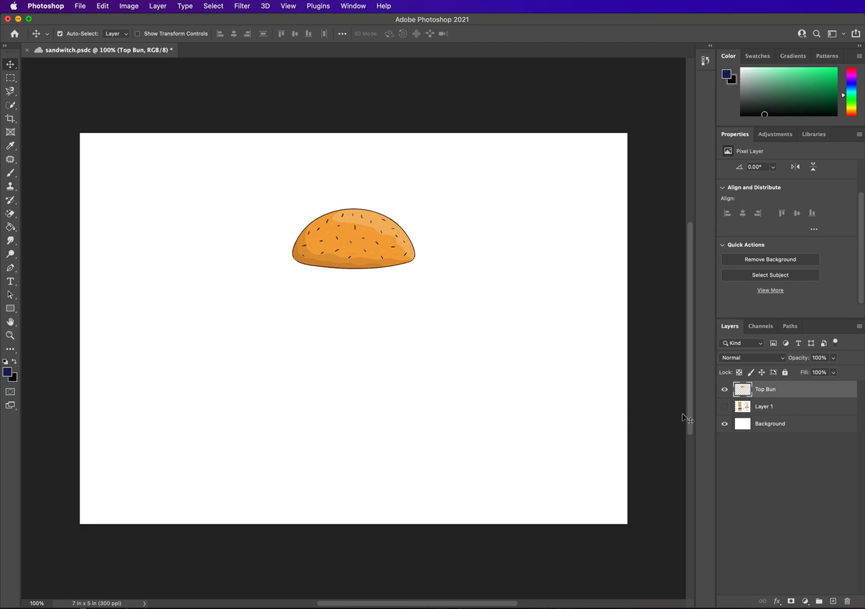
Hide Top Bun, show the artwork layer again, and add a new layer named Lettuce.
{"action": "left_click", "coordinate": [725, 390]}
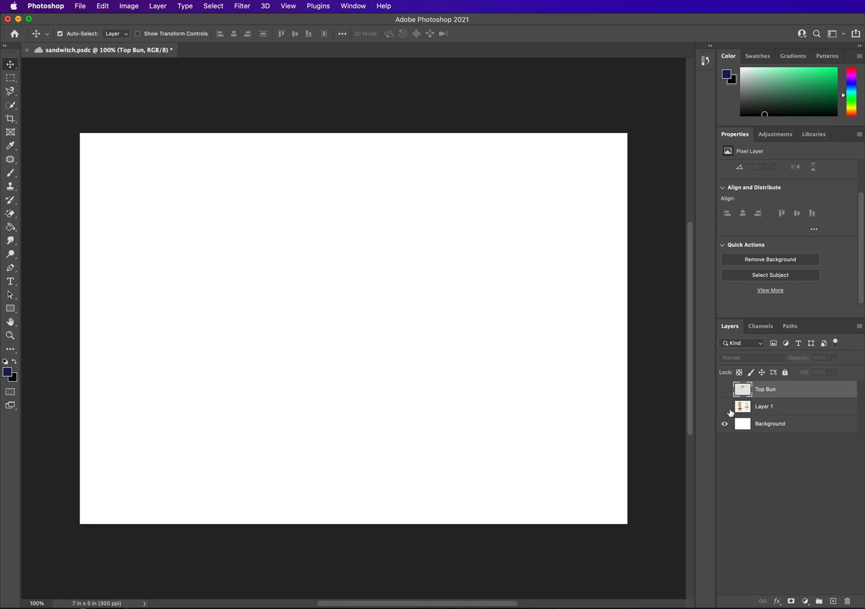
{"action": "left_click", "coordinate": [725, 408]}
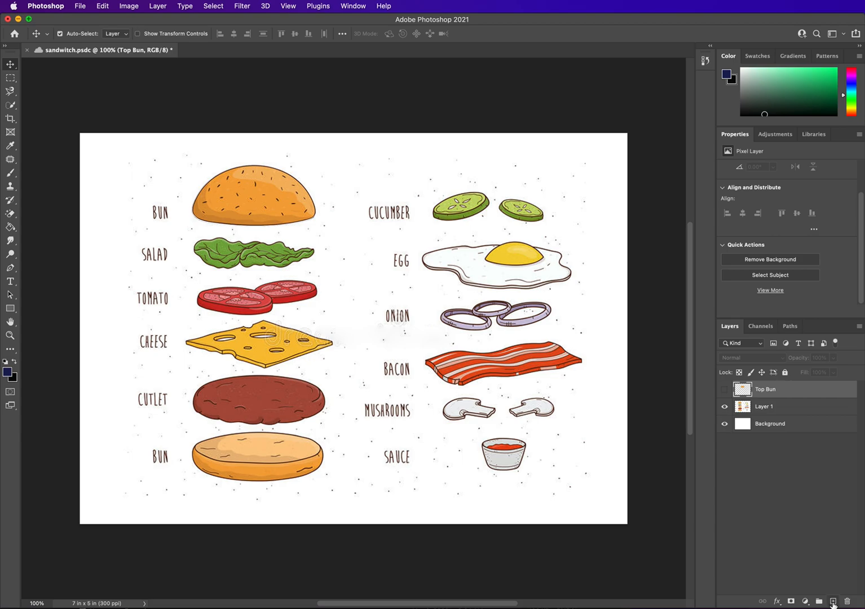
{"action": "left_click", "coordinate": [833, 601]}
{"action": "double_click", "coordinate": [765, 391]}
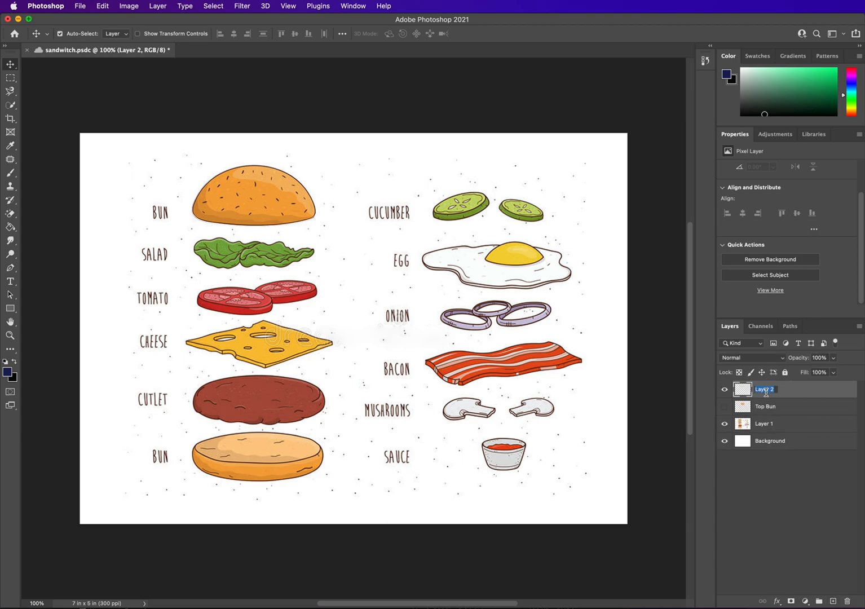
{"action": "type", "text": "Lettuce"}
{"action": "key", "text": "Return"}
Try to box-select the lettuce with the Object Selection tool on the empty Lettuce layer.
{"action": "left_click", "coordinate": [7, 109]}
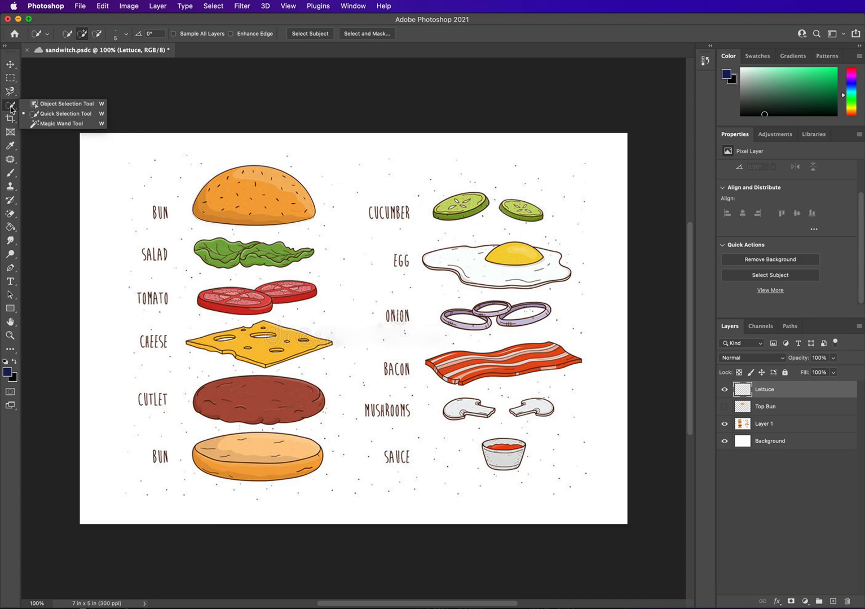
{"action": "left_click", "coordinate": [49, 105]}
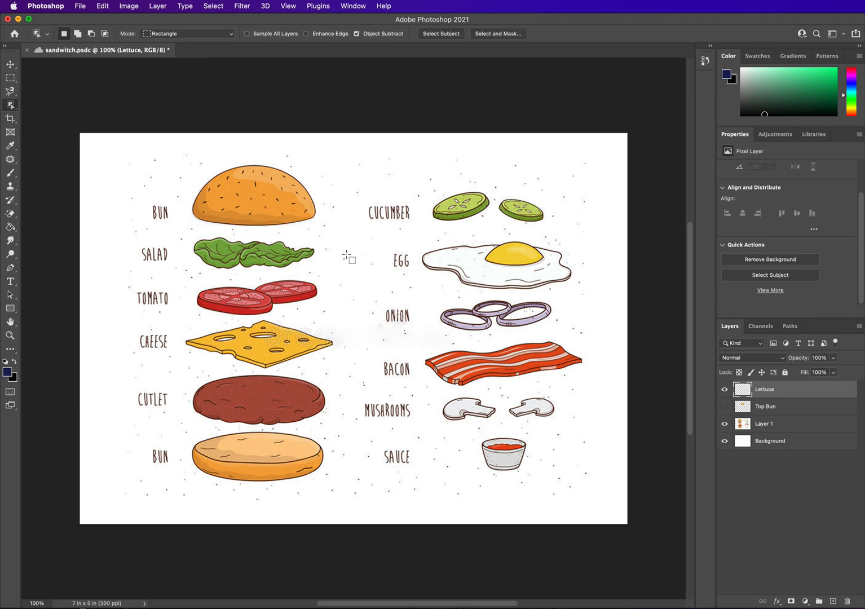
{"action": "left_click_drag", "start_coordinate": [187, 233], "coordinate": [317, 274]}
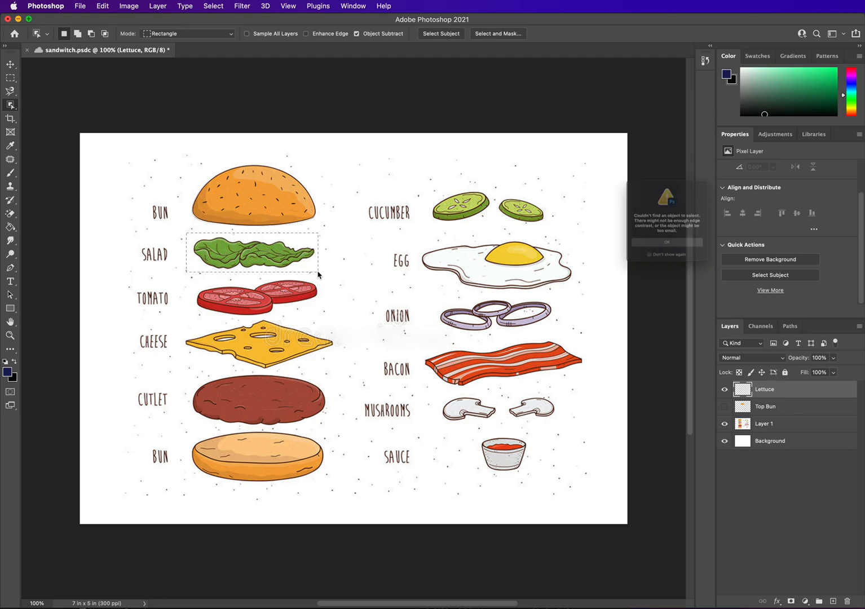
{"action": "left_click", "coordinate": [692, 257]}
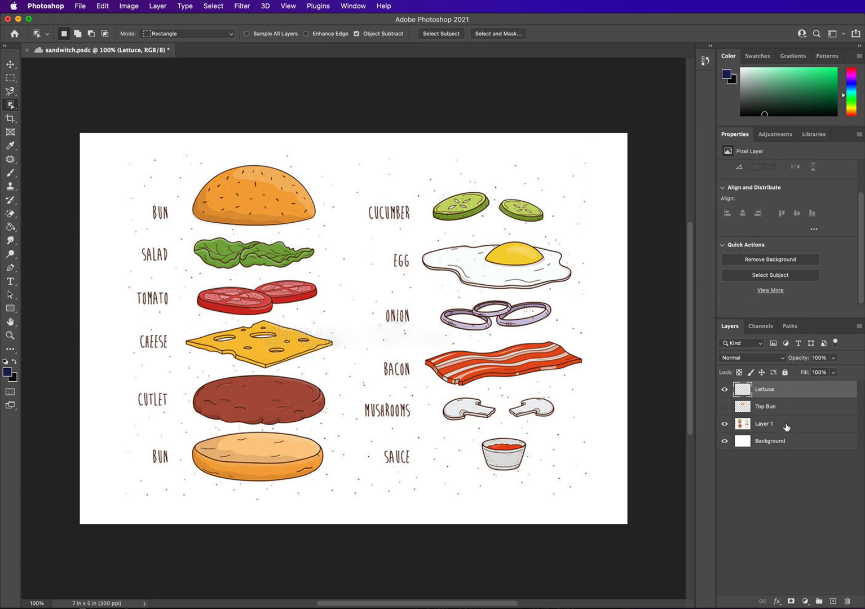
Select the lettuce with an Object Selection rectangle on the artwork layer.
{"action": "left_click", "coordinate": [787, 426]}
{"action": "left_click_drag", "start_coordinate": [186, 232], "coordinate": [319, 275]}
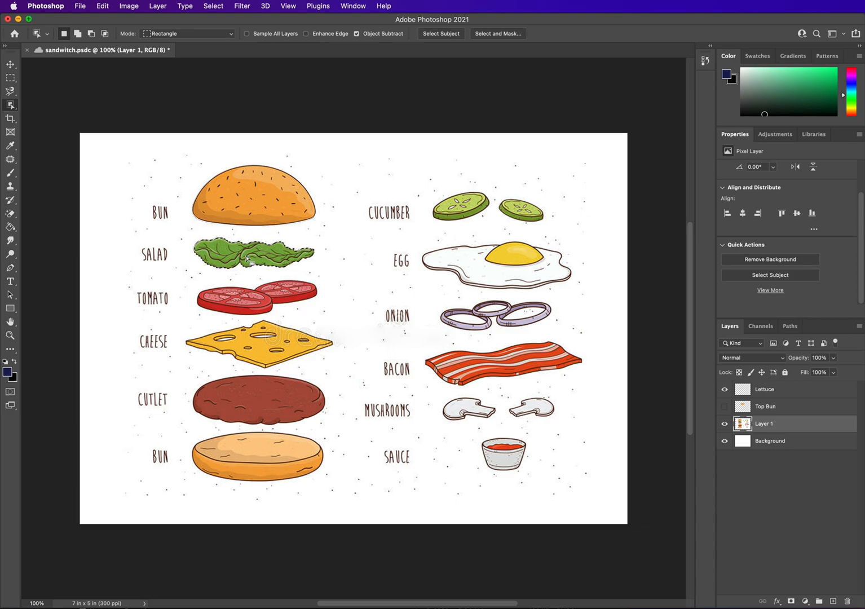
Place the selected lettuce onto the Lettuce layer with the artwork layer hidden.
{"action": "left_click", "coordinate": [11, 64]}
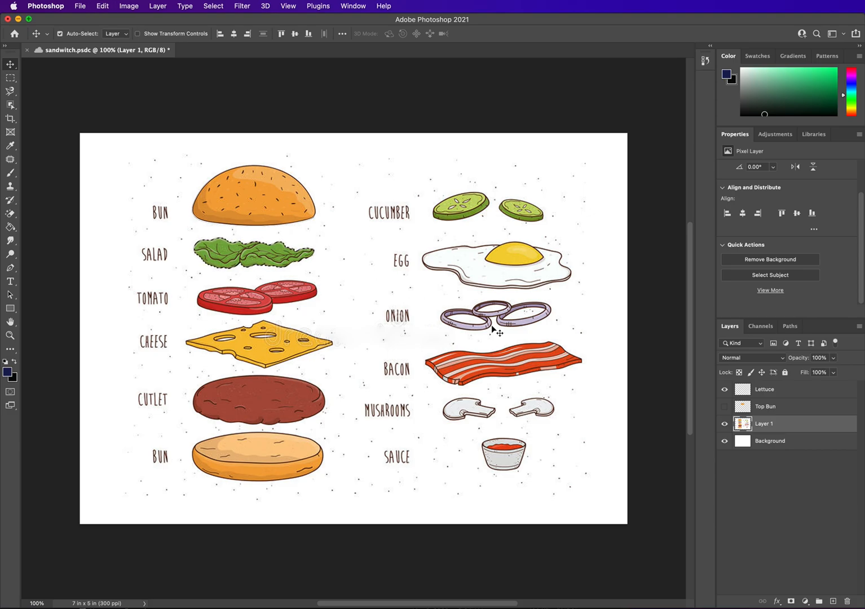
{"action": "left_click", "coordinate": [775, 390]}
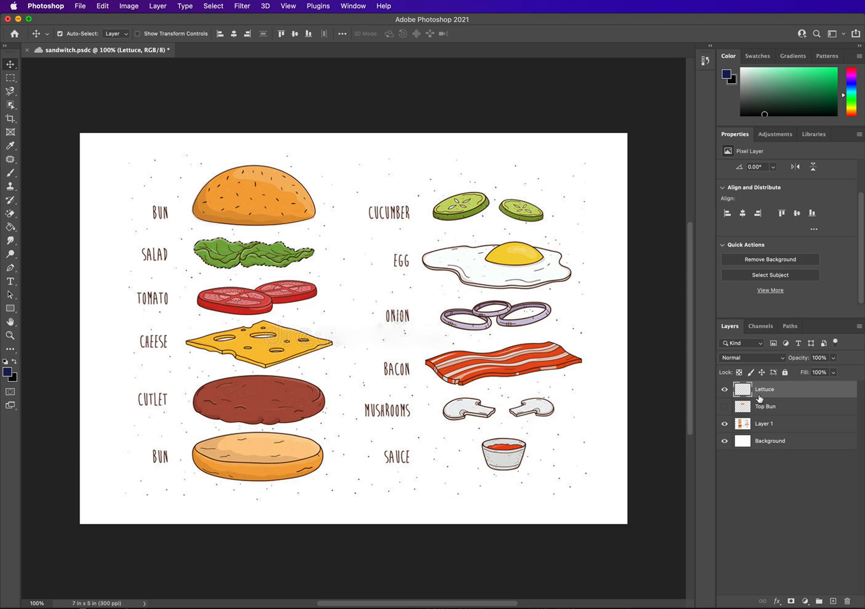
{"action": "left_click", "coordinate": [725, 424]}
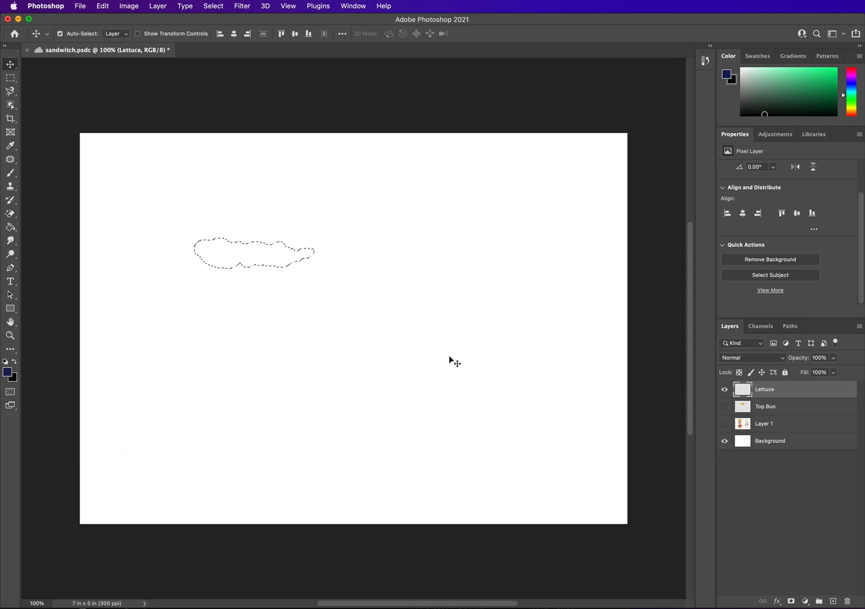
{"action": "key", "text": "super+z"}
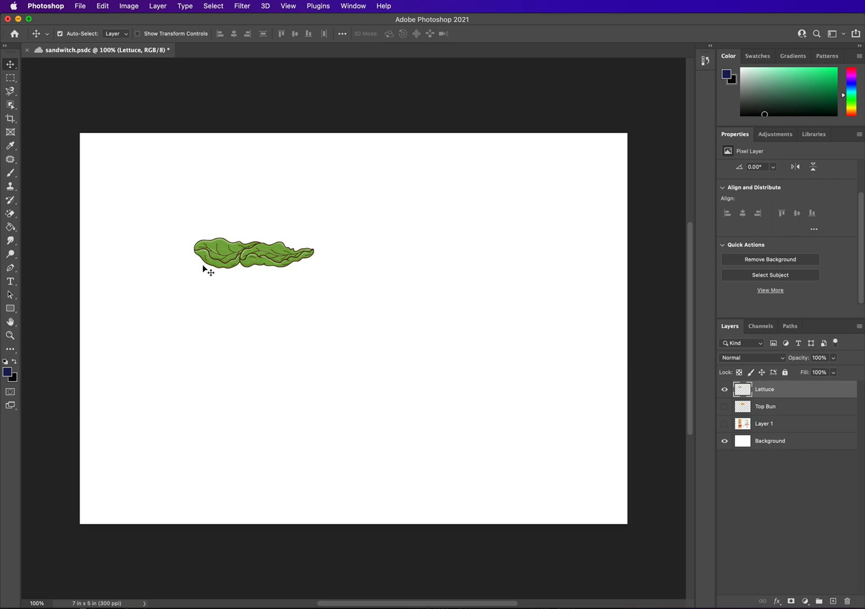
Drag the lettuce down and right, then hide Lettuce and show and select the artwork layer.
{"action": "left_click_drag", "start_coordinate": [277, 249], "coordinate": [377, 293]}
{"action": "left_click", "coordinate": [725, 389]}
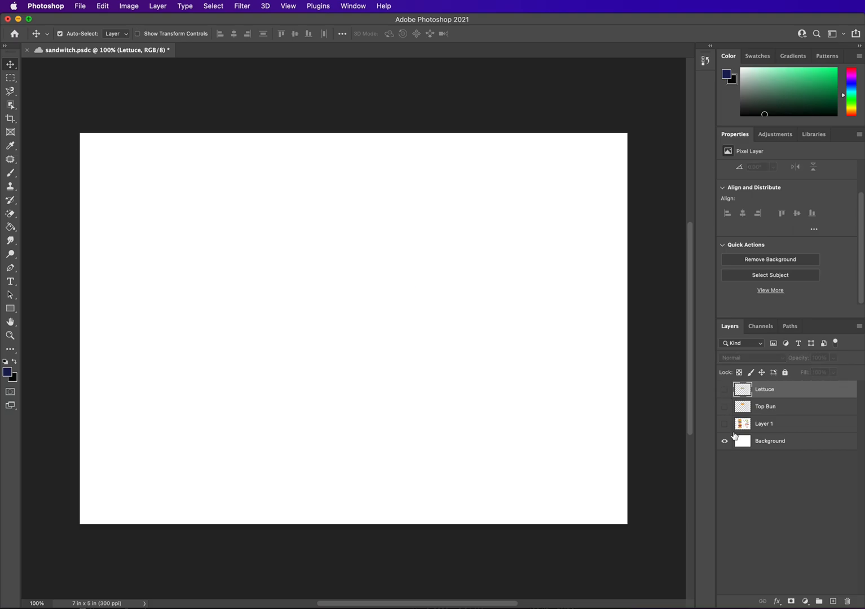
{"action": "left_click", "coordinate": [784, 427]}
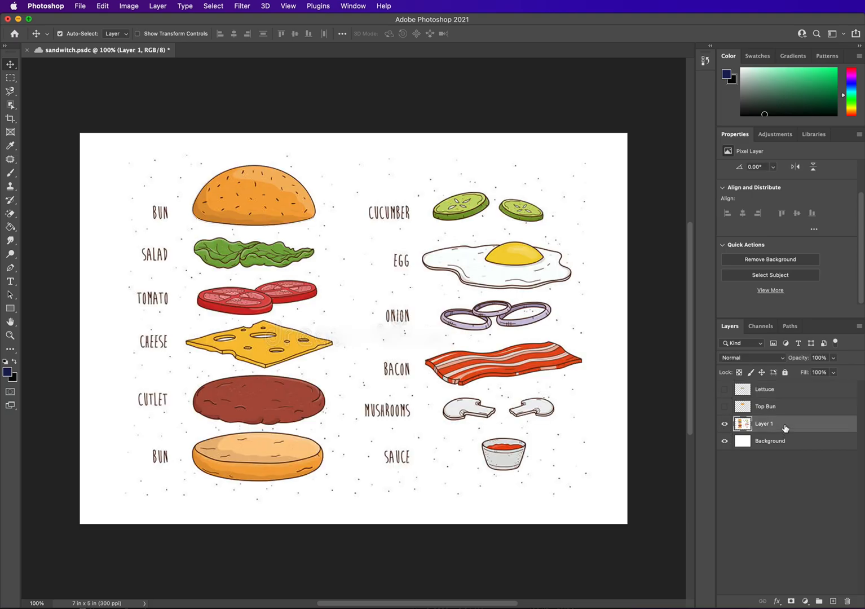
Add a new layer above the artwork and name it Tomatoes.
{"action": "left_click", "coordinate": [833, 601]}
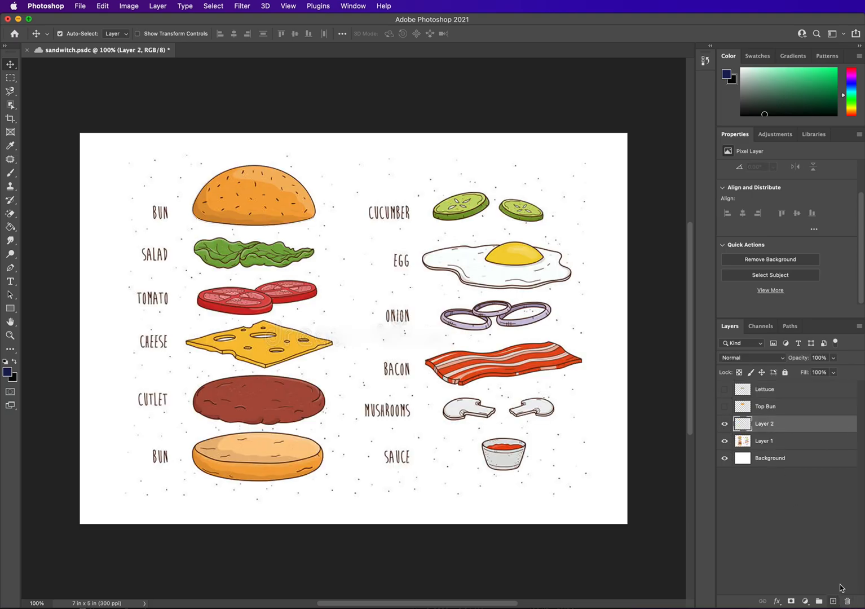
{"action": "double_click", "coordinate": [766, 426]}
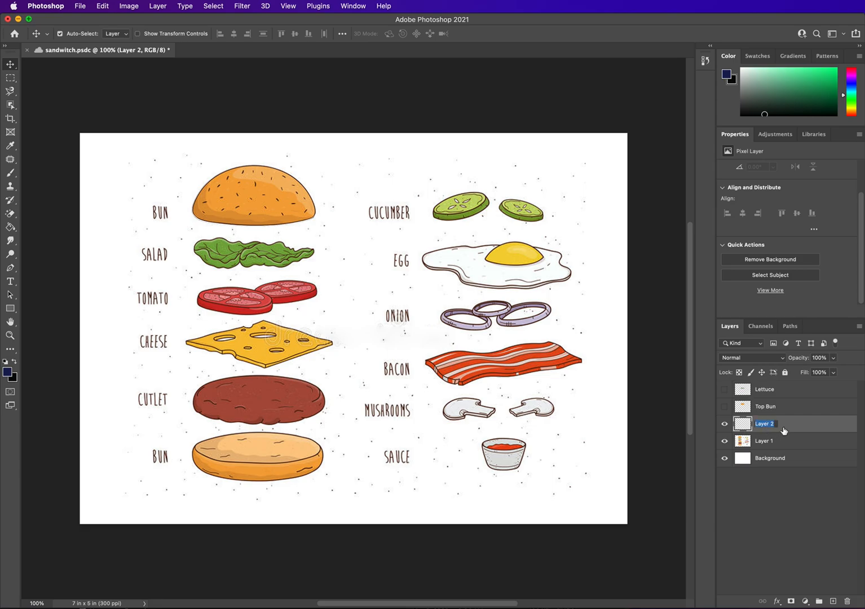
{"action": "type", "text": "Tomatoes"}
{"action": "key", "text": "Return"}
Select the tomatoes with the Quick Selection Tool at brush size 9, adding to the selection.
{"action": "left_click", "coordinate": [10, 105]}
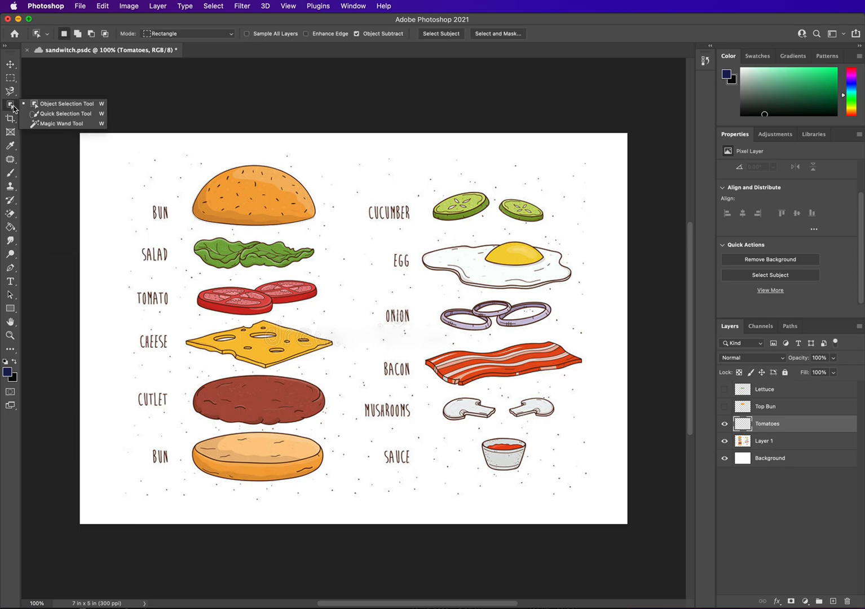
{"action": "left_click", "coordinate": [45, 116]}
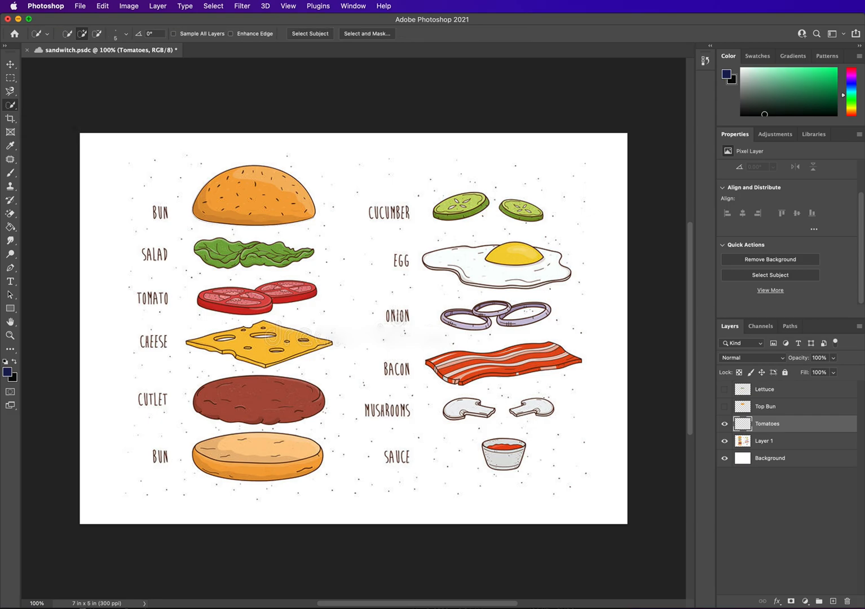
{"action": "left_click", "coordinate": [126, 34]}
{"action": "left_click_drag", "start_coordinate": [69, 63], "coordinate": [74, 64]}
{"action": "left_click", "coordinate": [82, 34]}
{"action": "mouse_move", "coordinate": [210, 295]}
{"action": "left_mouse_down"}
{"action": "mouse_move", "coordinate": [251, 305]}
{"action": "mouse_move", "coordinate": [242, 291]}
{"action": "mouse_move", "coordinate": [261, 303]}
{"action": "mouse_move", "coordinate": [275, 289]}
{"action": "mouse_move", "coordinate": [307, 286]}
{"action": "mouse_move", "coordinate": [286, 300]}
{"action": "mouse_move", "coordinate": [314, 292]}
{"action": "mouse_move", "coordinate": [290, 282]}
{"action": "mouse_move", "coordinate": [205, 299]}
{"action": "mouse_move", "coordinate": [284, 308]}
{"action": "mouse_move", "coordinate": [266, 311]}
{"action": "mouse_move", "coordinate": [212, 309]}
{"action": "mouse_move", "coordinate": [200, 294]}
{"action": "left_mouse_up"}
{"action": "left_click_drag", "start_coordinate": [288, 303], "coordinate": [315, 288]}
Place the selected tomatoes onto the Tomatoes layer with the artwork layer hidden.
{"action": "key", "text": "cmd+d"}
{"action": "left_click", "coordinate": [776, 444]}
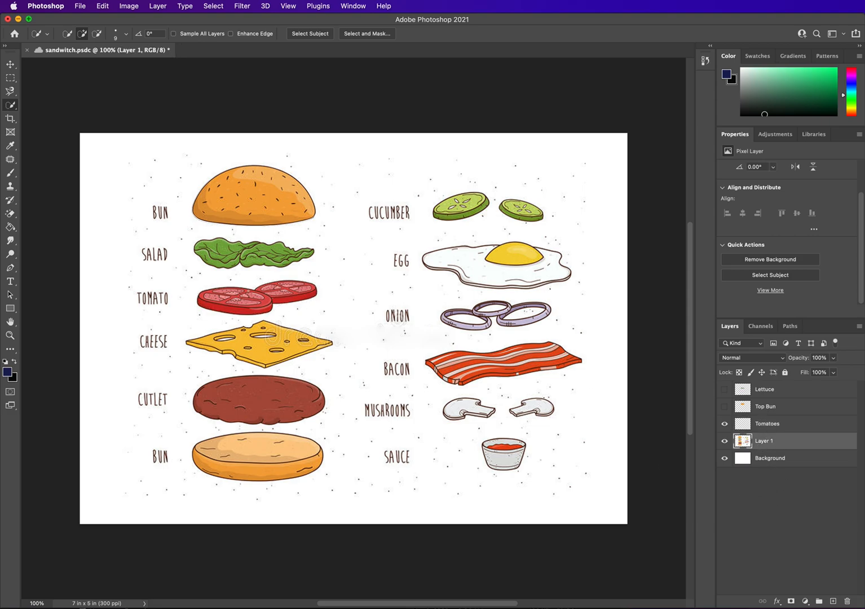
{"action": "left_click", "coordinate": [773, 423]}
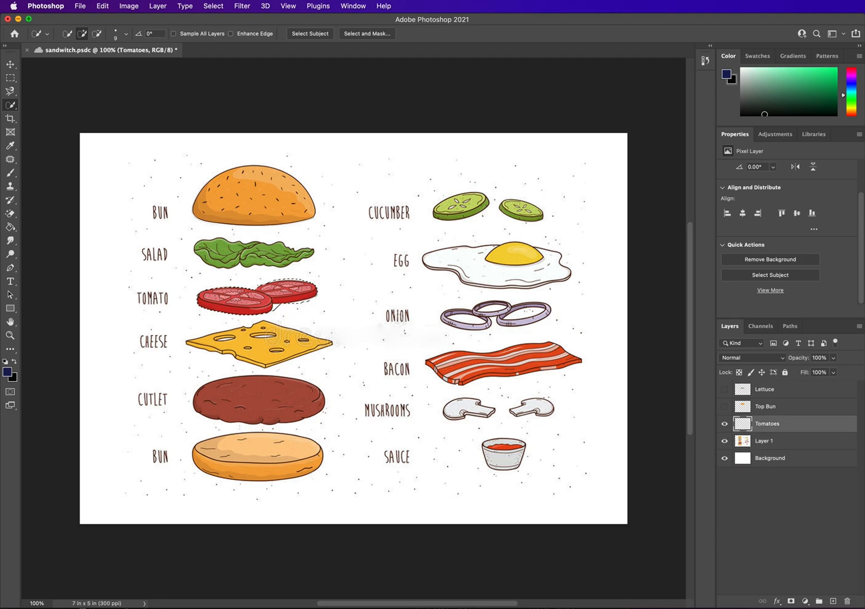
{"action": "left_click", "coordinate": [725, 442]}
{"action": "key", "text": "ctrl+d"}
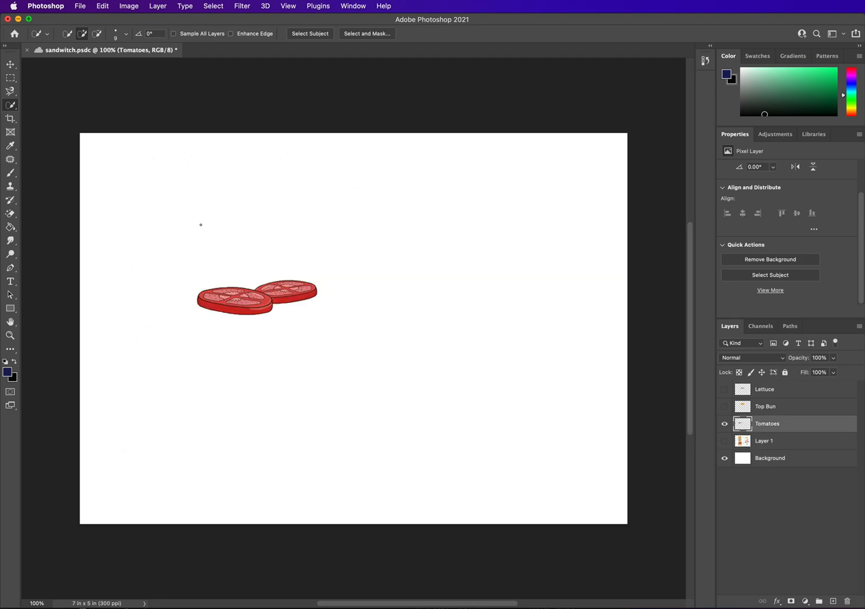
Move the tomatoes down and right, then hide the Tomatoes layer and select the artwork layer.
{"action": "left_click", "coordinate": [10, 64]}
{"action": "left_click_drag", "start_coordinate": [288, 289], "coordinate": [443, 324]}
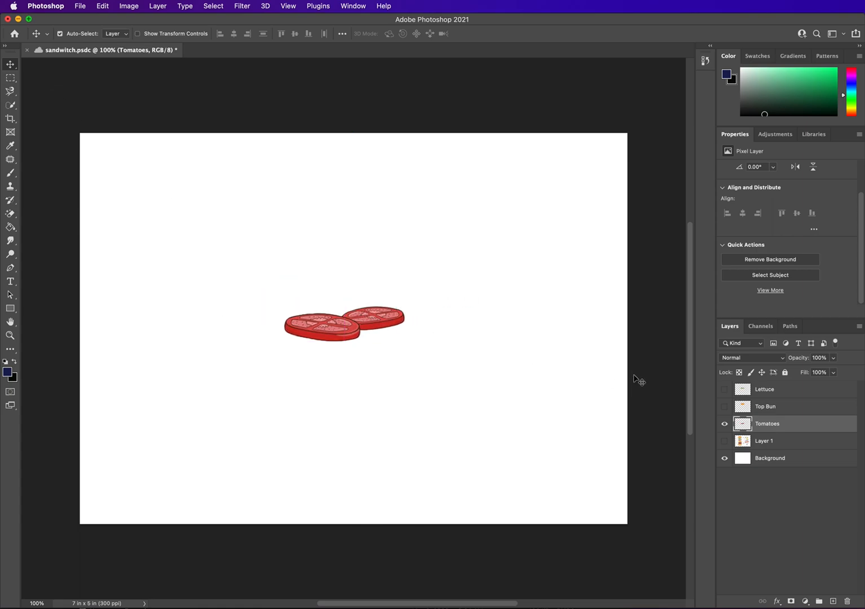
{"action": "left_click", "coordinate": [725, 423]}
{"action": "left_click", "coordinate": [779, 441]}
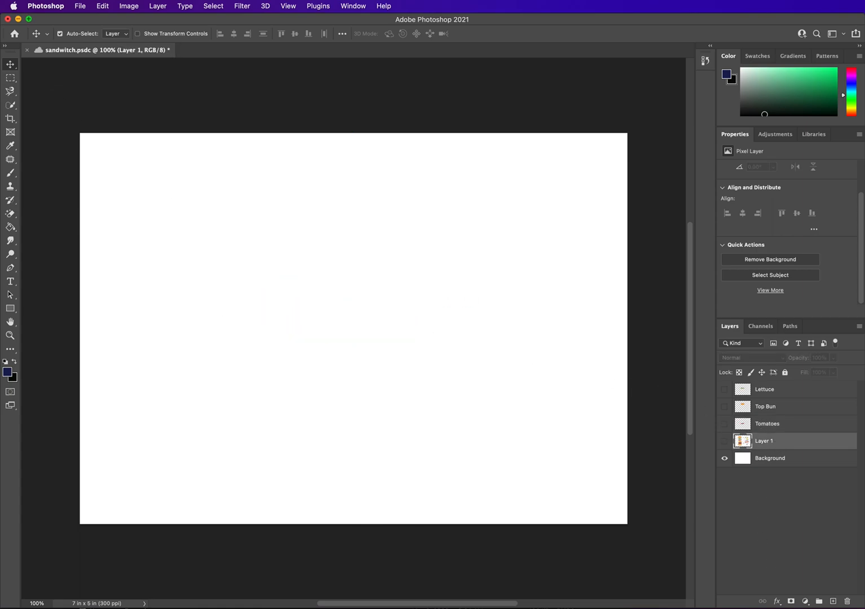